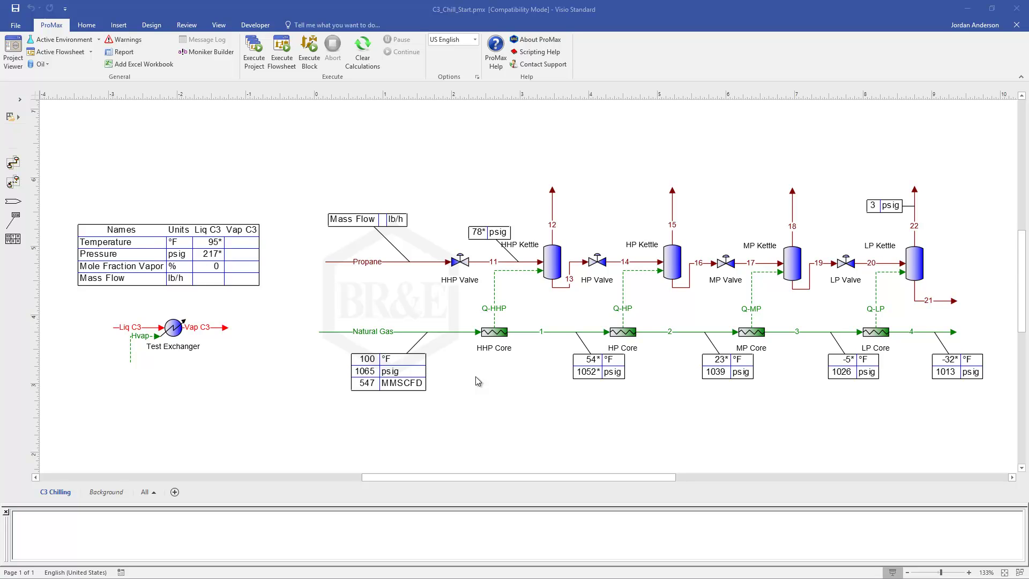
Try solving the project with the C3 Flow solver's calculated value for the Propane mass flow set to 100000 lb/h
click(497, 333)
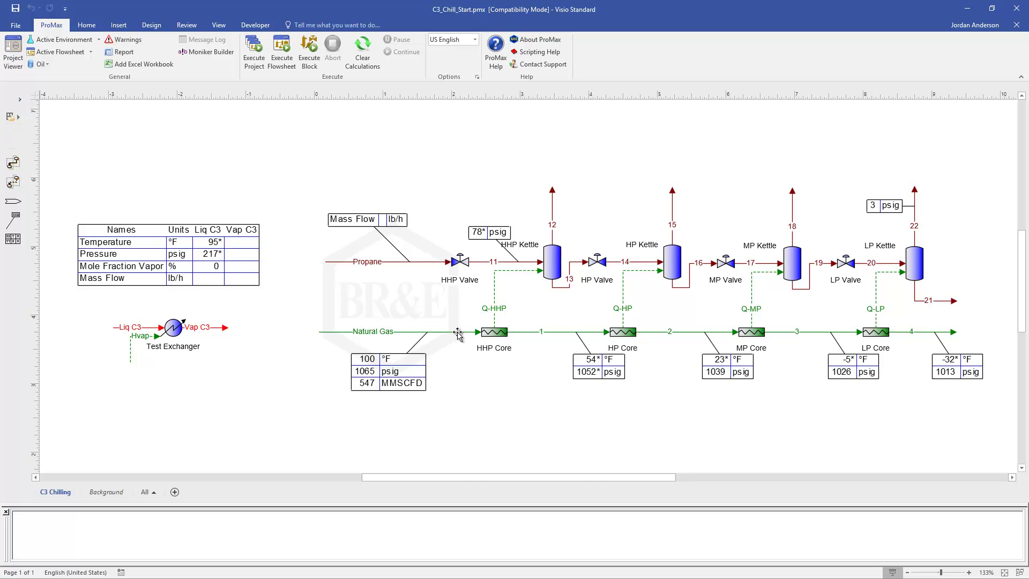
mouse_move(453, 332)
mouse_move(383, 262)
double_click(374, 263)
click(681, 303)
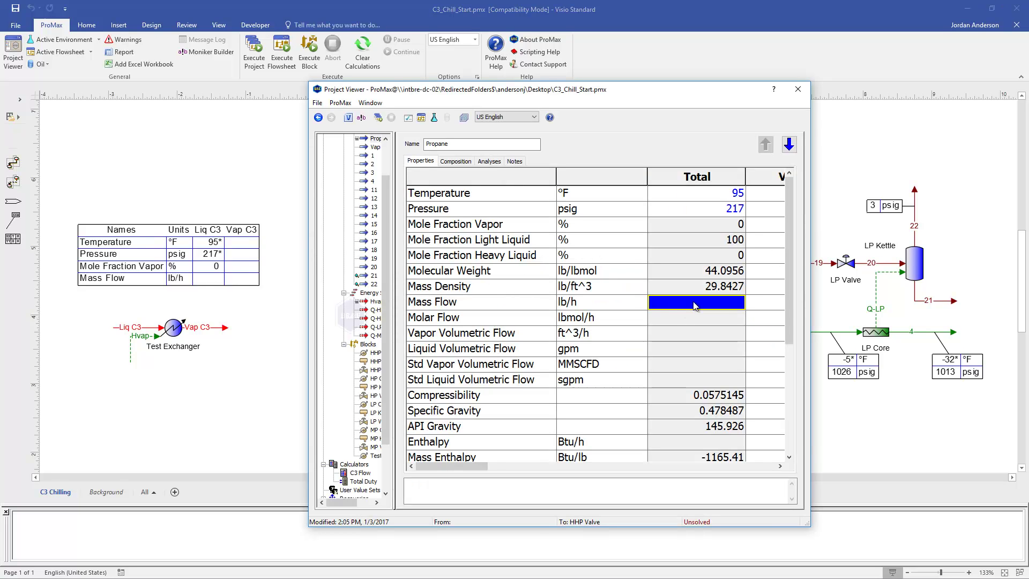
right_click(693, 304)
click(720, 386)
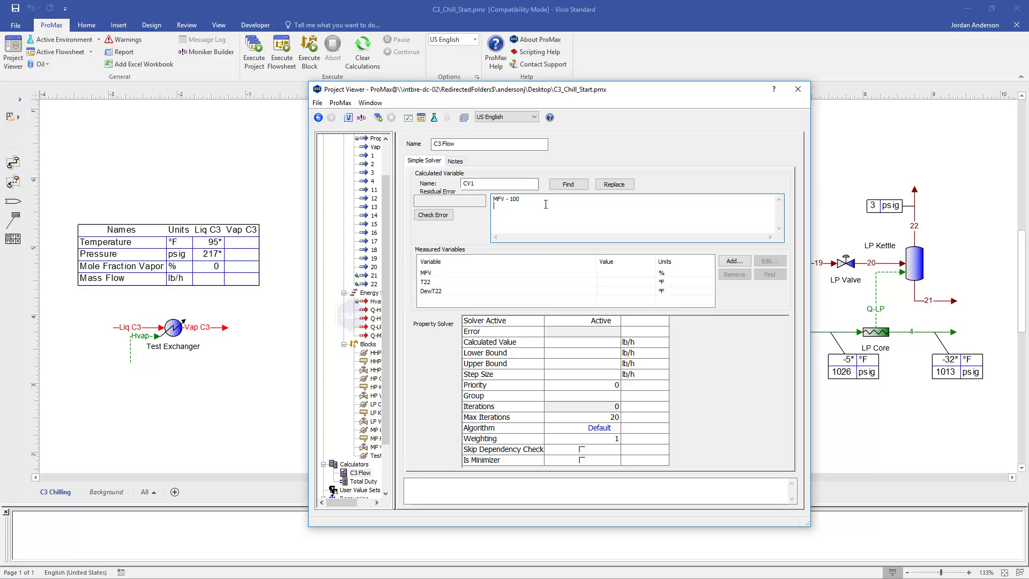
click(584, 343)
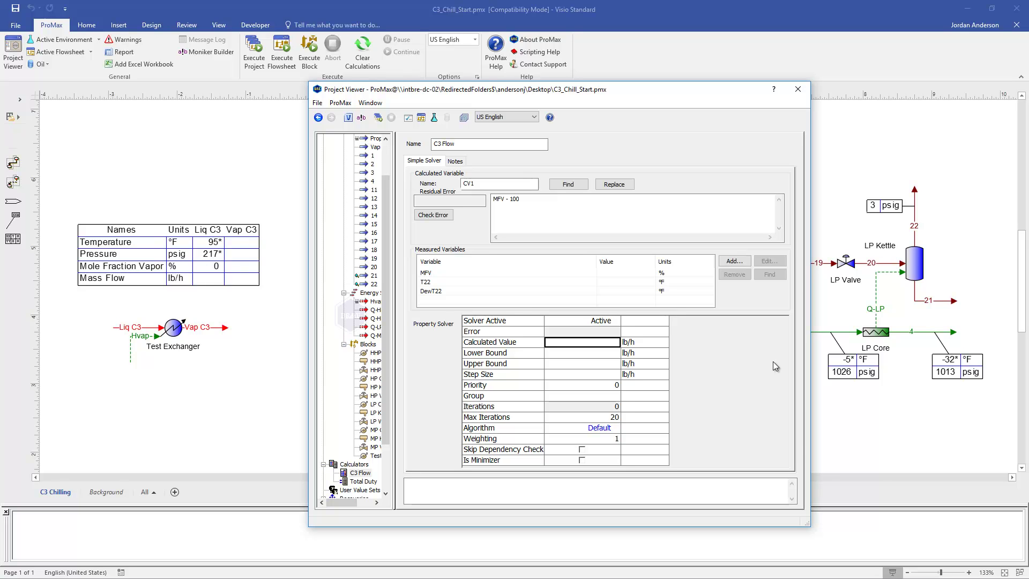
text(100000)
key(Return)
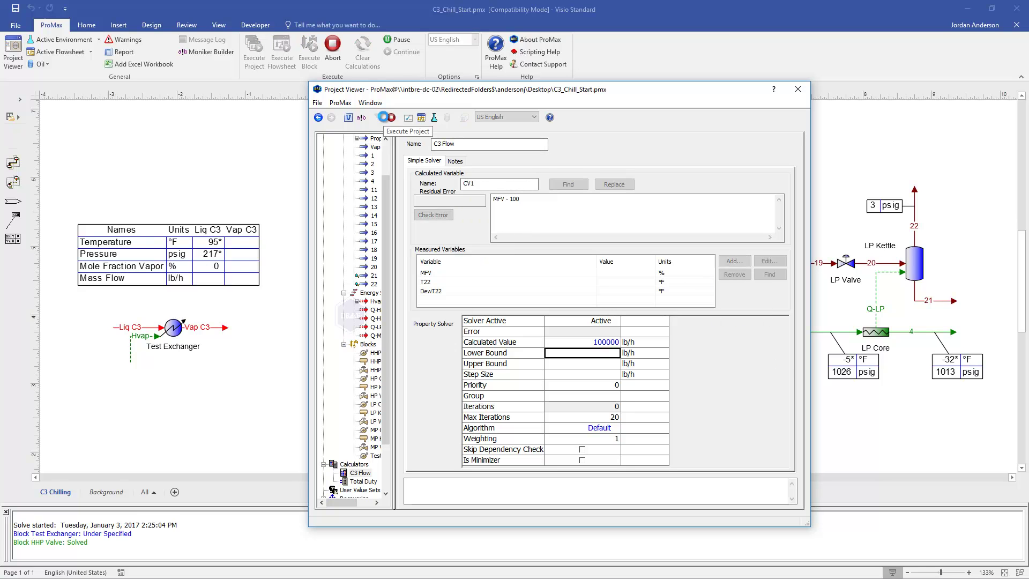
click(798, 89)
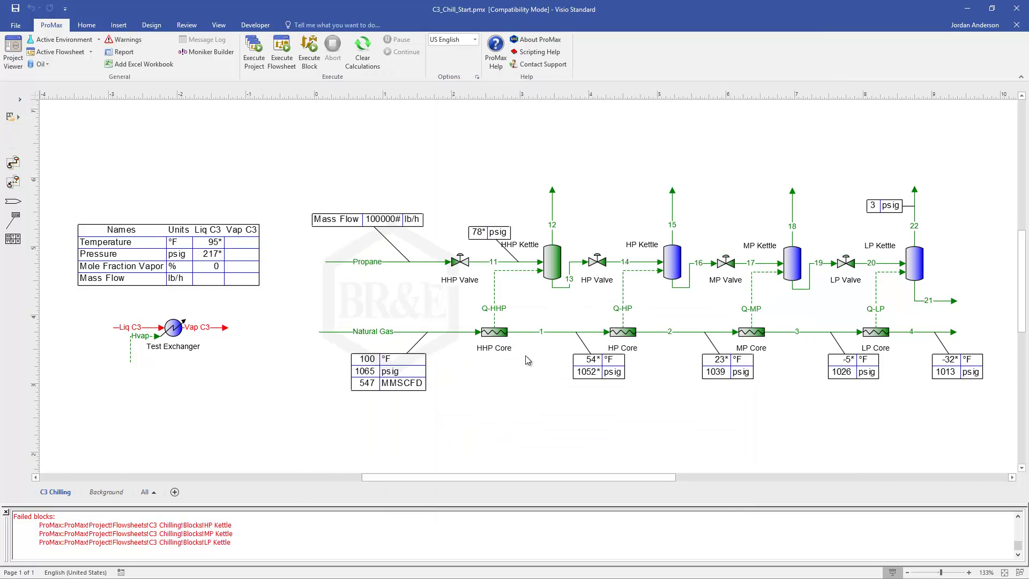
Inspect the HP Kettle and the Total Duty specifier that sets the Hvap stream's energy rate
click(673, 260)
click(603, 402)
mouse_move(630, 263)
mouse_move(177, 330)
double_click(129, 351)
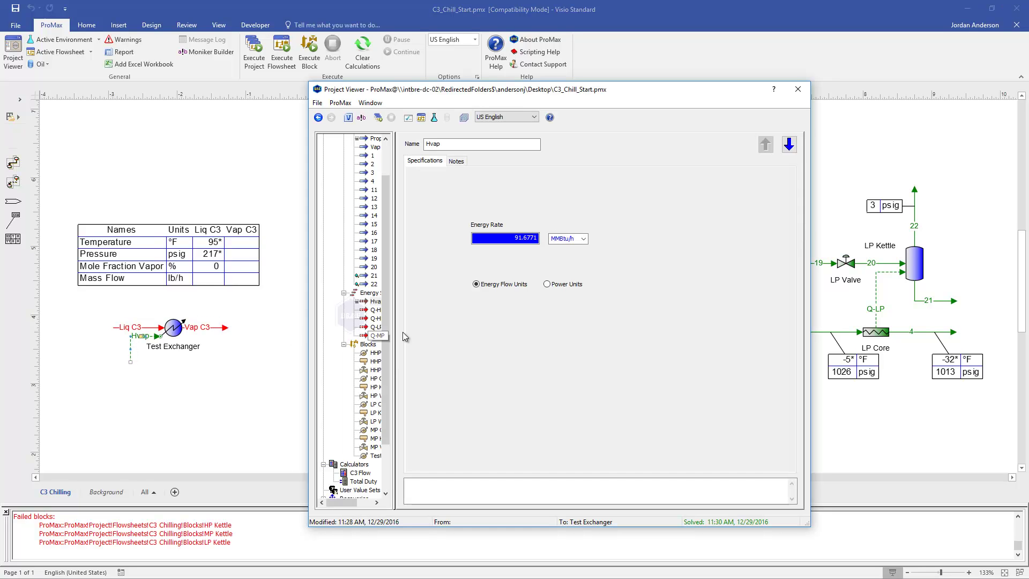
right_click(525, 238)
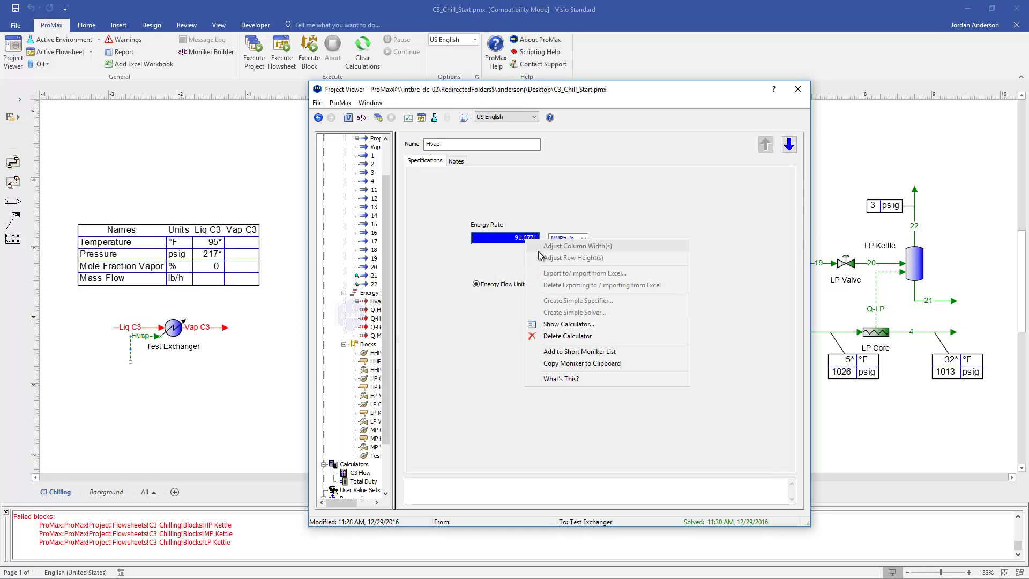
click(569, 325)
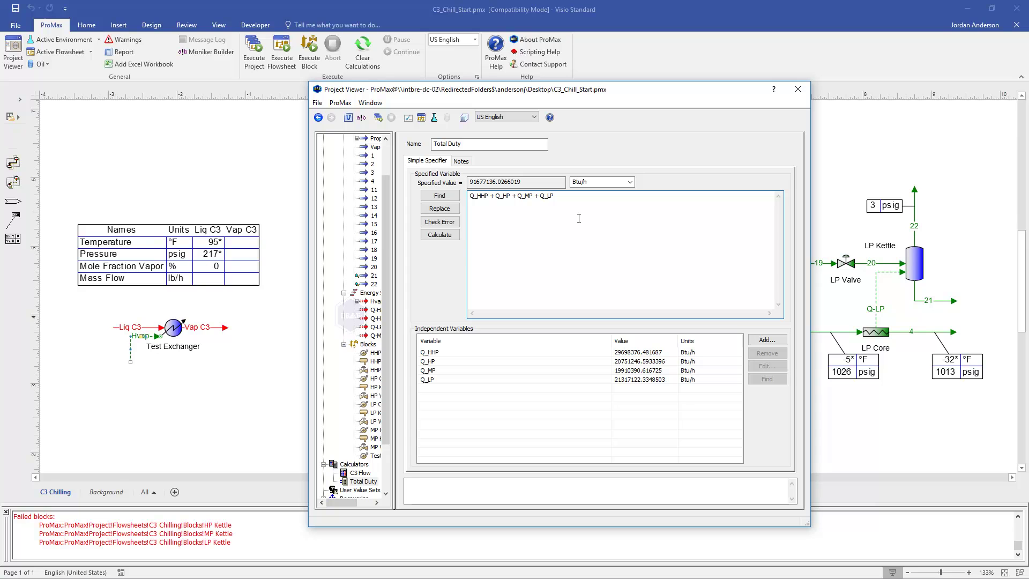
click(797, 89)
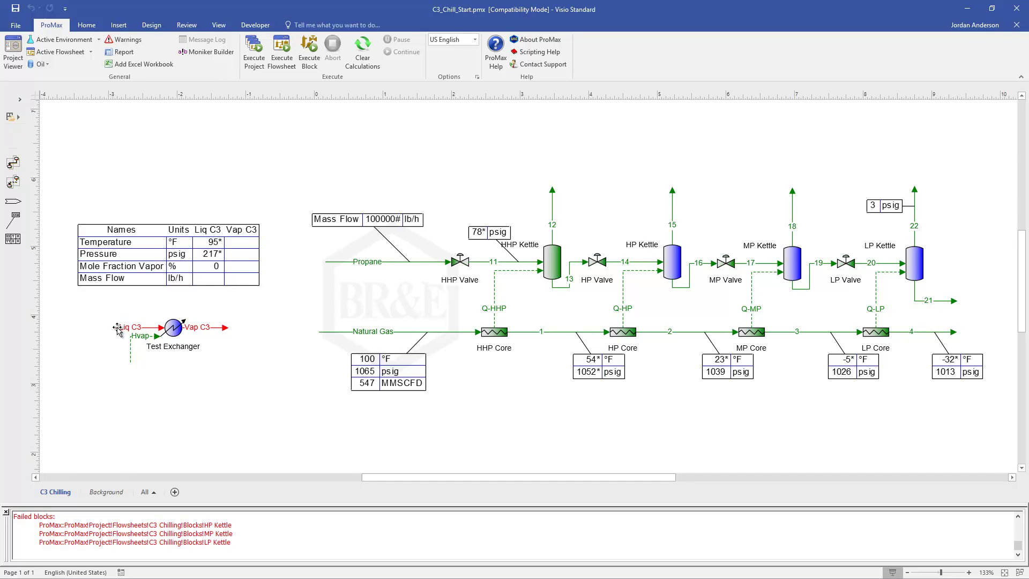
Specify the Vap C3 stream leaving the Test Exchanger with 3 psig pressure and 100% mole fraction vapor
mouse_move(118, 329)
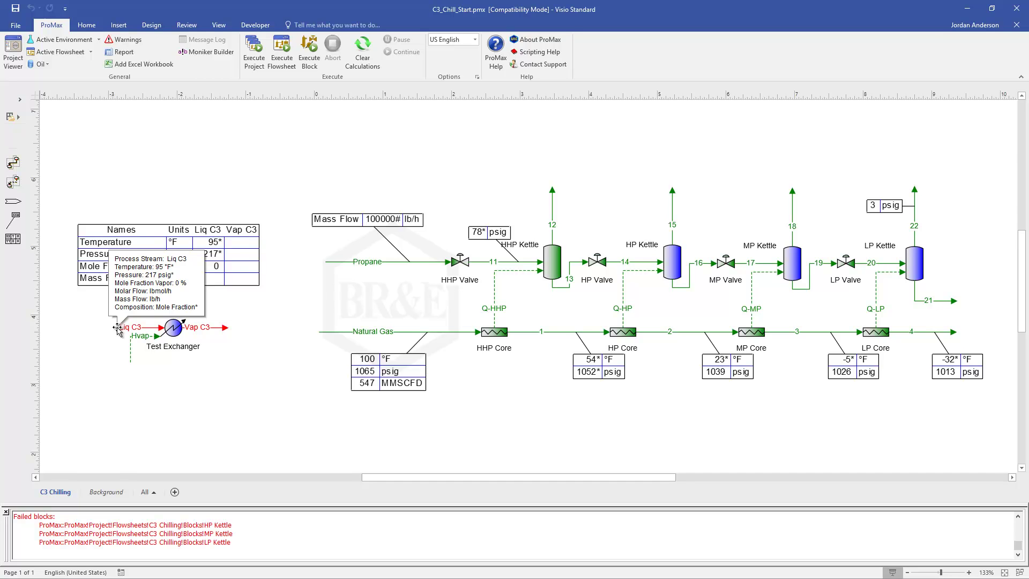
mouse_move(208, 332)
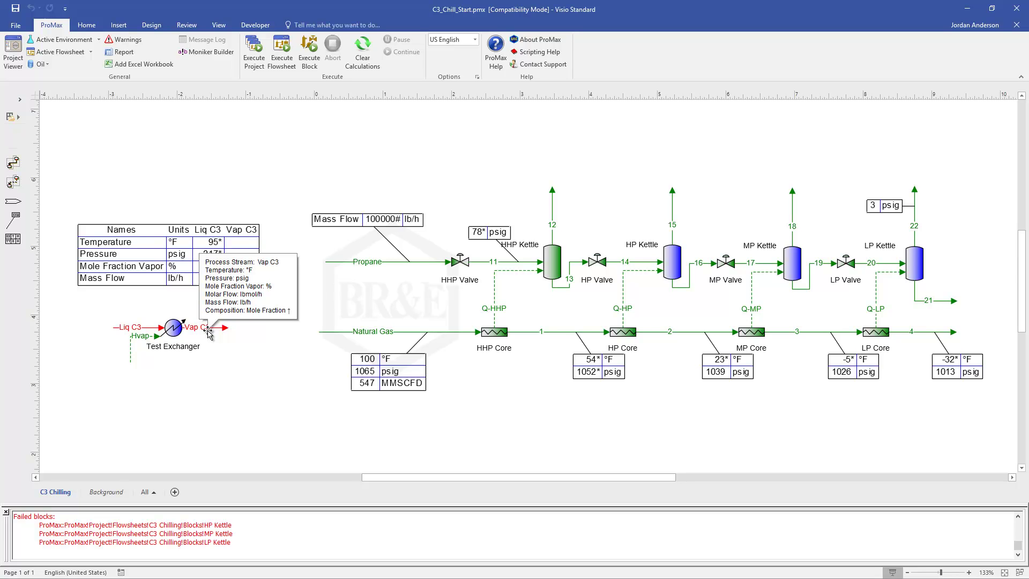
double_click(210, 330)
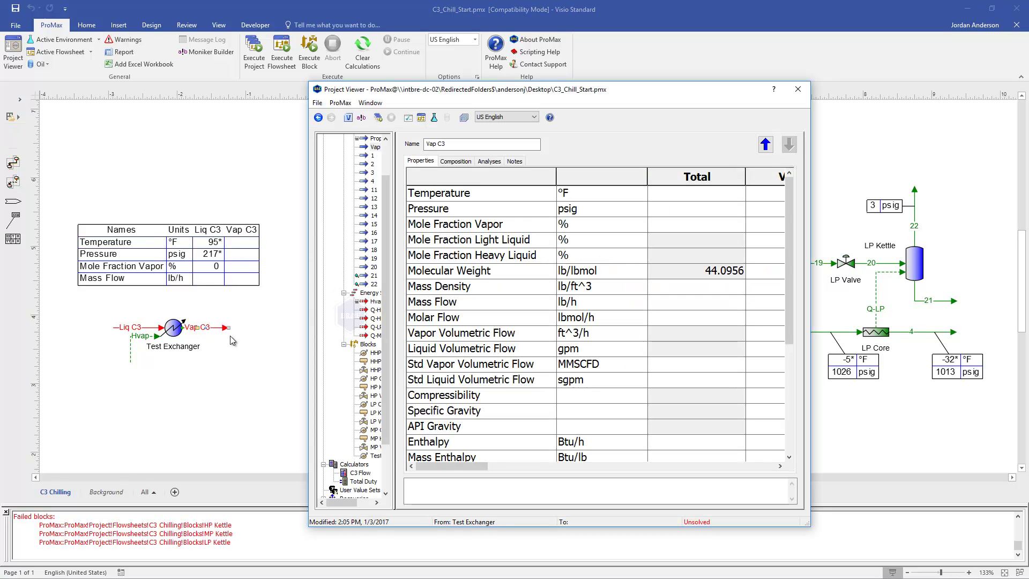
click(662, 209)
text(3)
key(Return)
text(100)
key(Return)
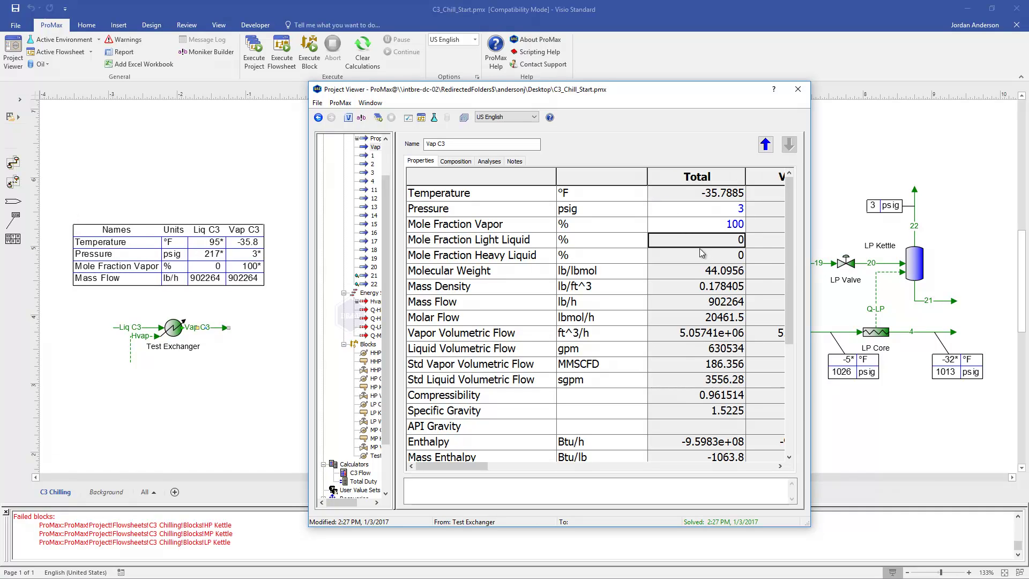
Review the Test Exchanger's results and the mass flow of the Vap C3 stream
mouse_move(696, 241)
mouse_move(177, 336)
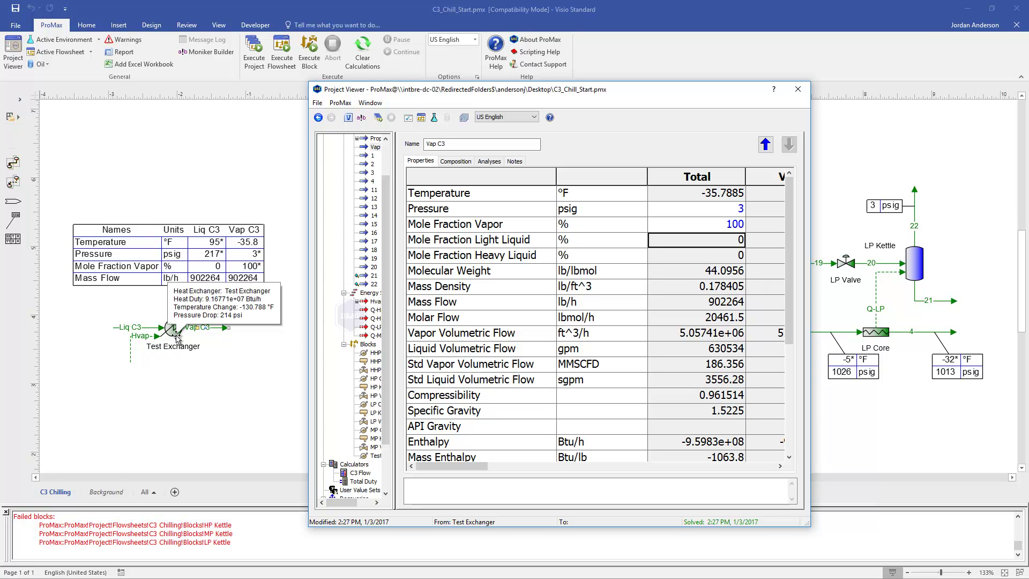
mouse_move(648, 343)
key(alt)
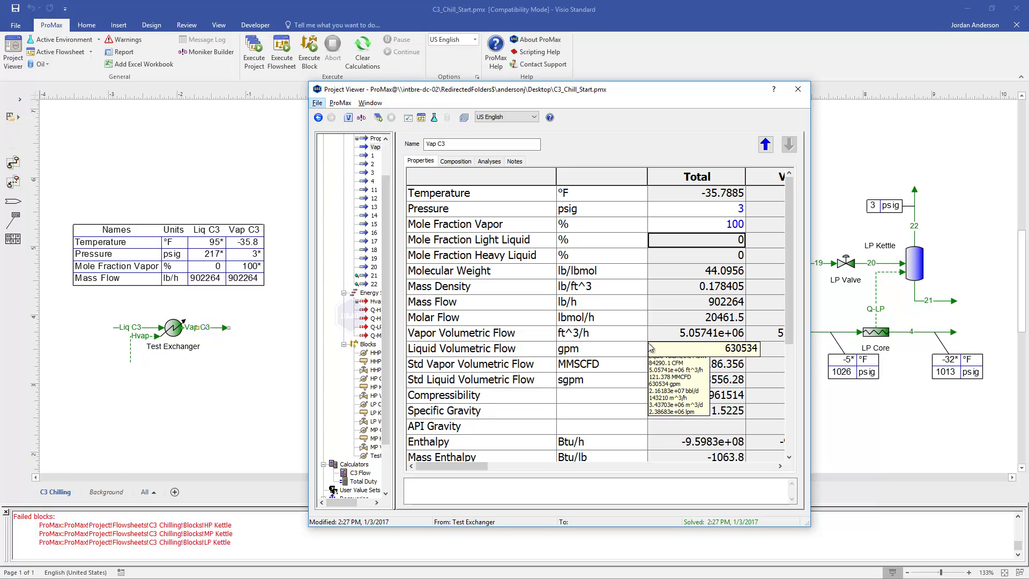
click(701, 307)
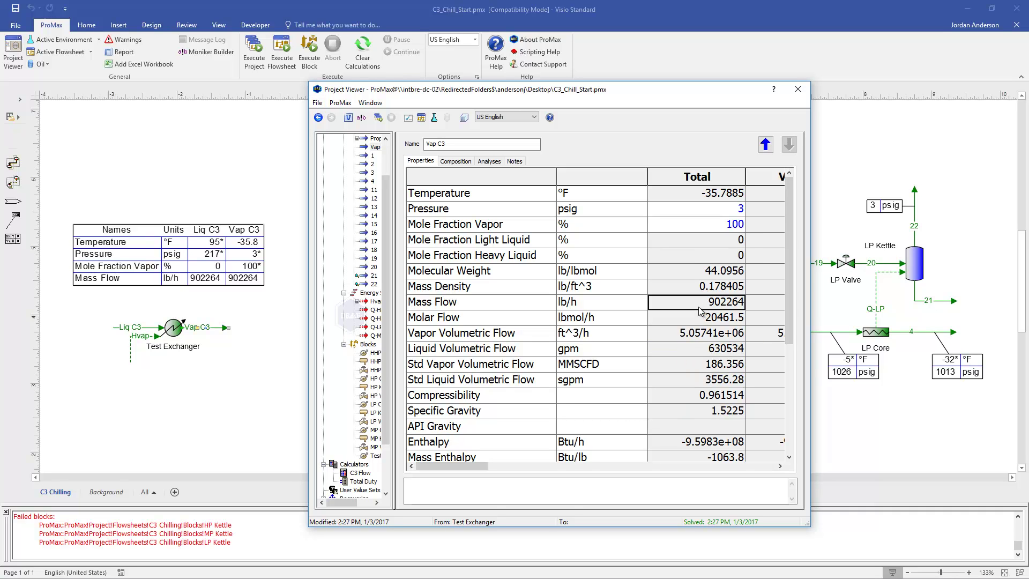
click(797, 91)
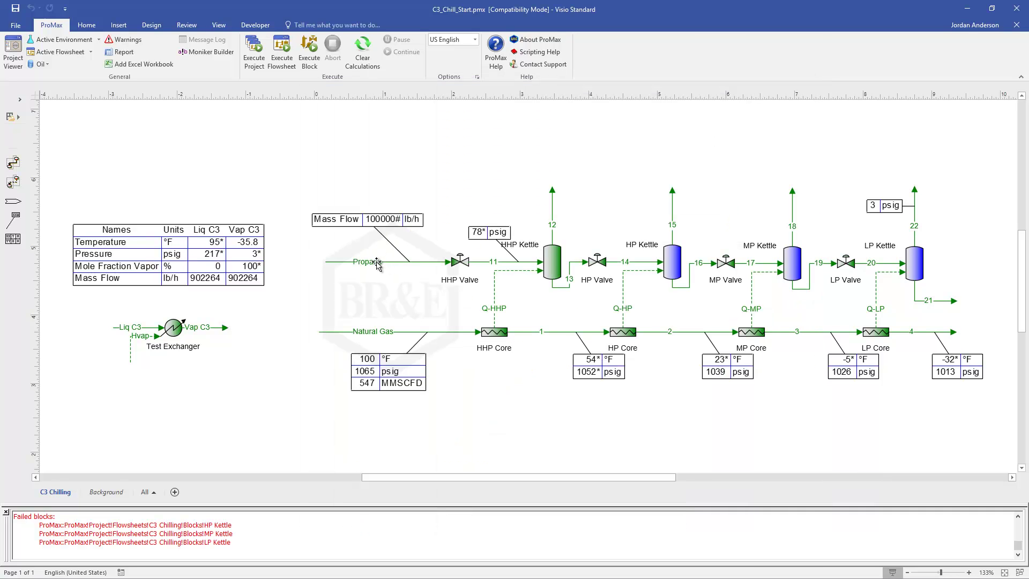
Set the calculated value in the Propane stream's C3 Flow solver to 900000 lb/h and execute the project
double_click(378, 263)
right_click(707, 304)
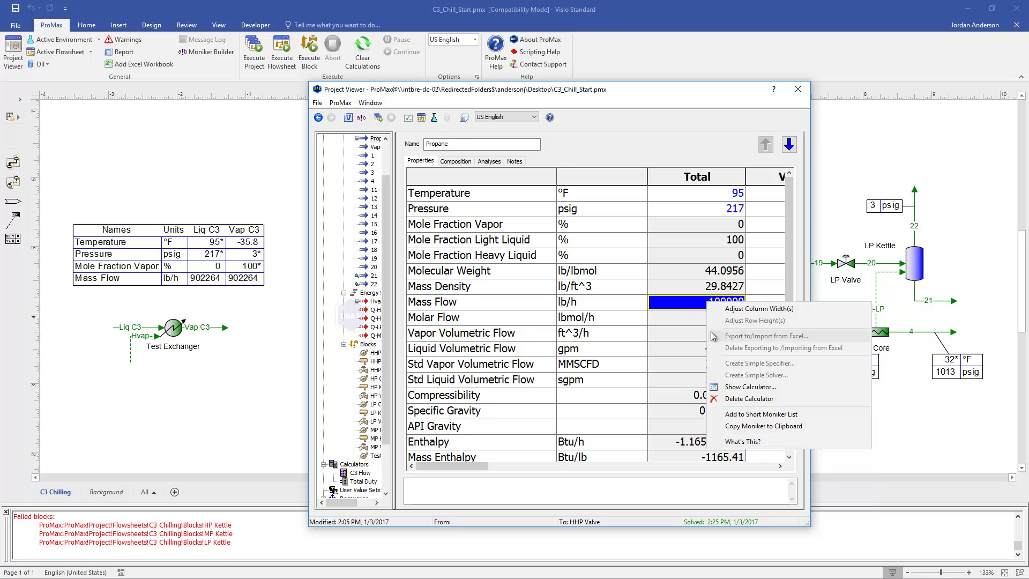
click(749, 386)
click(589, 343)
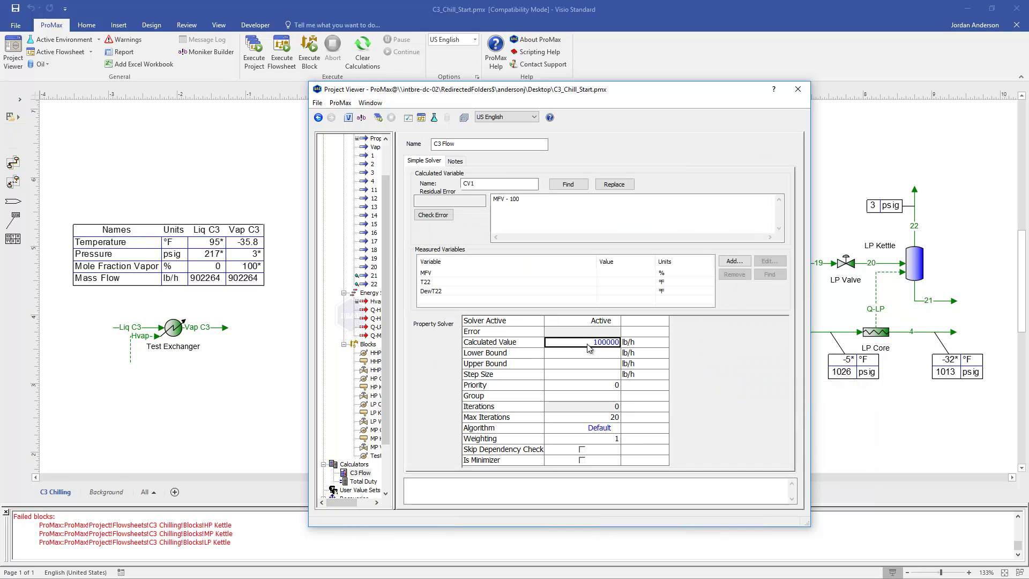
text(90000)
key(Return)
click(588, 343)
text(900000)
key(Return)
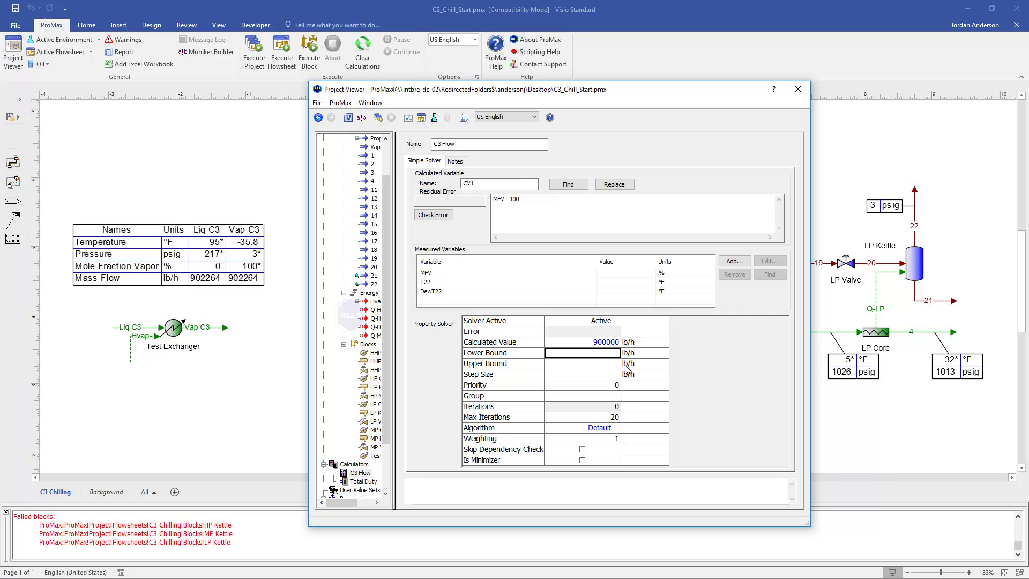
click(379, 118)
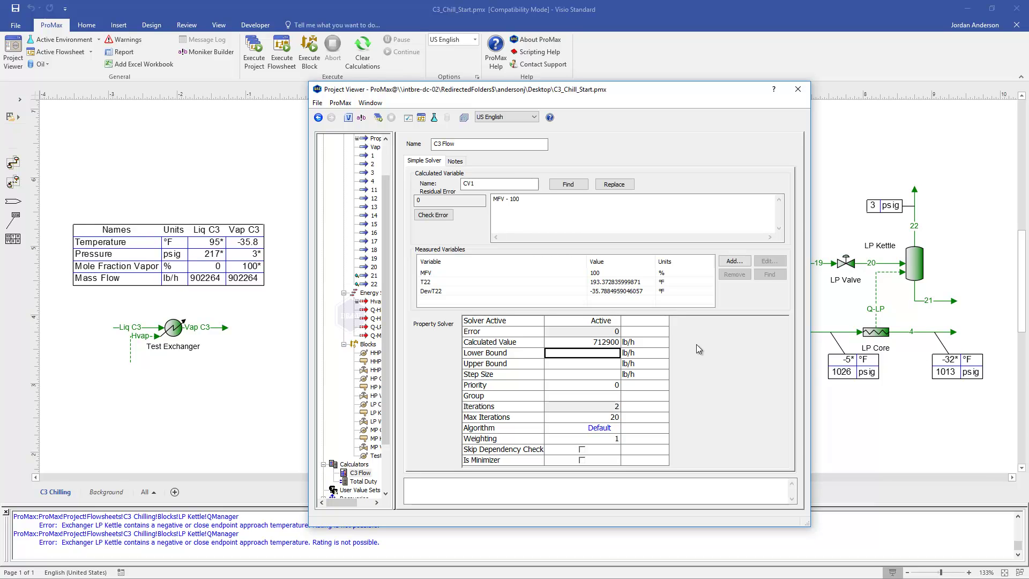
Examine the conditions of stream 22 and the LP Kettle's Heat Transfer plot
mouse_move(917, 214)
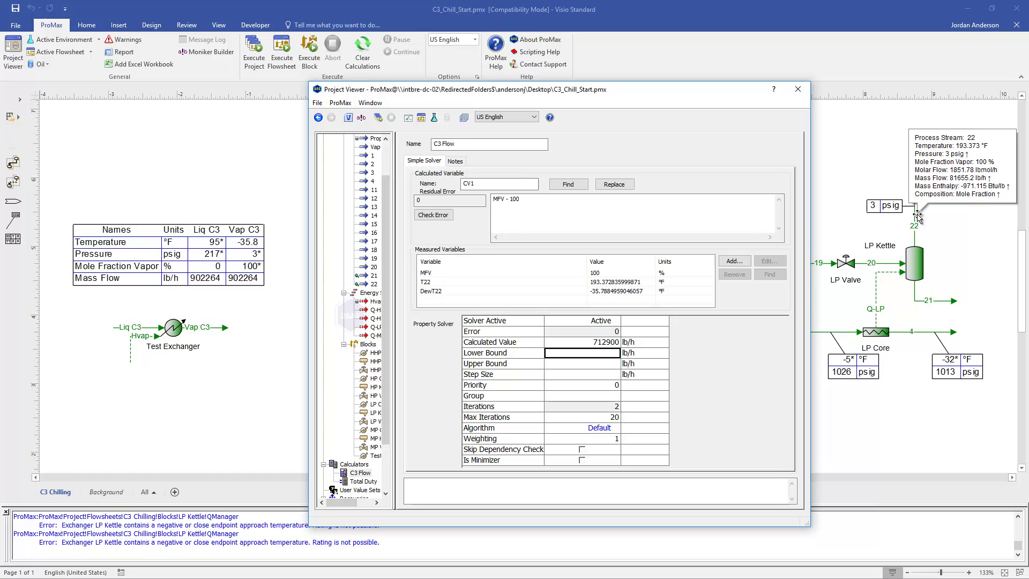
click(797, 88)
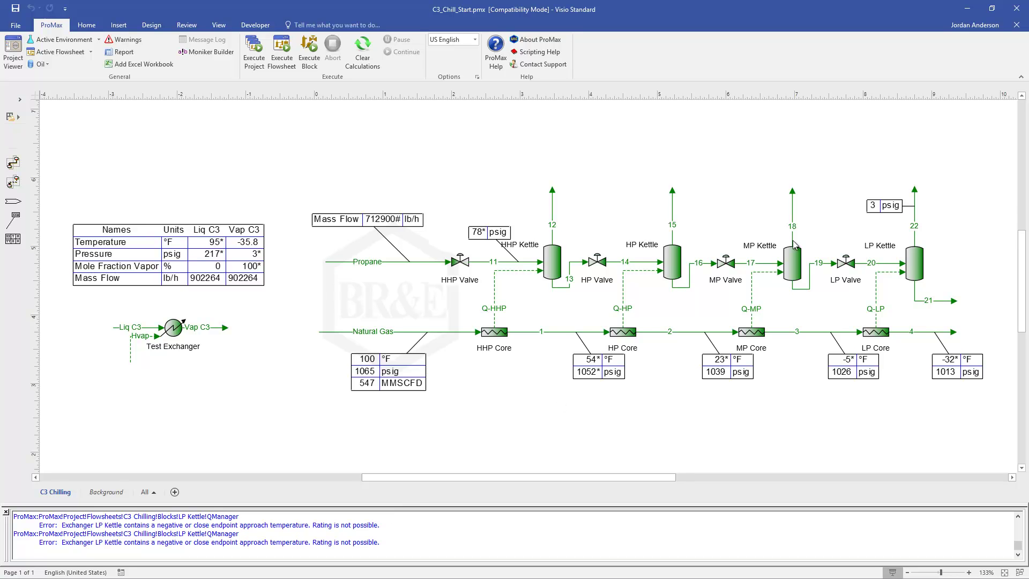
double_click(915, 263)
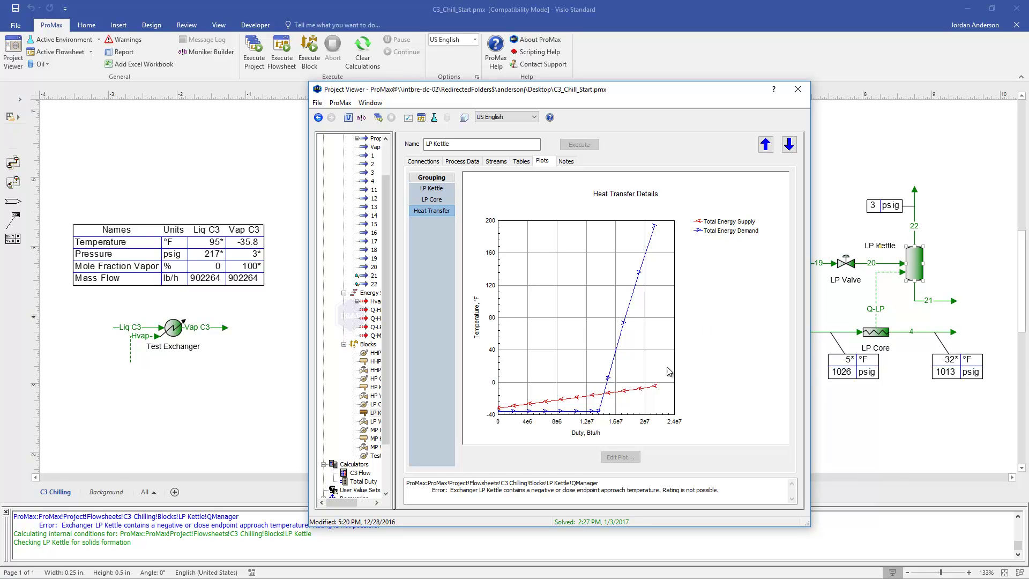
mouse_move(624, 409)
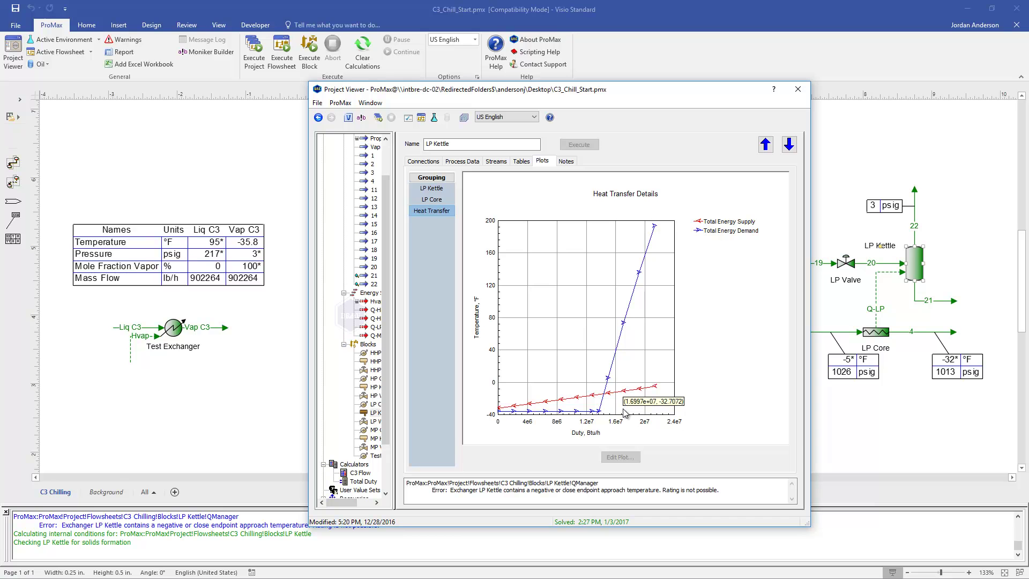
click(797, 89)
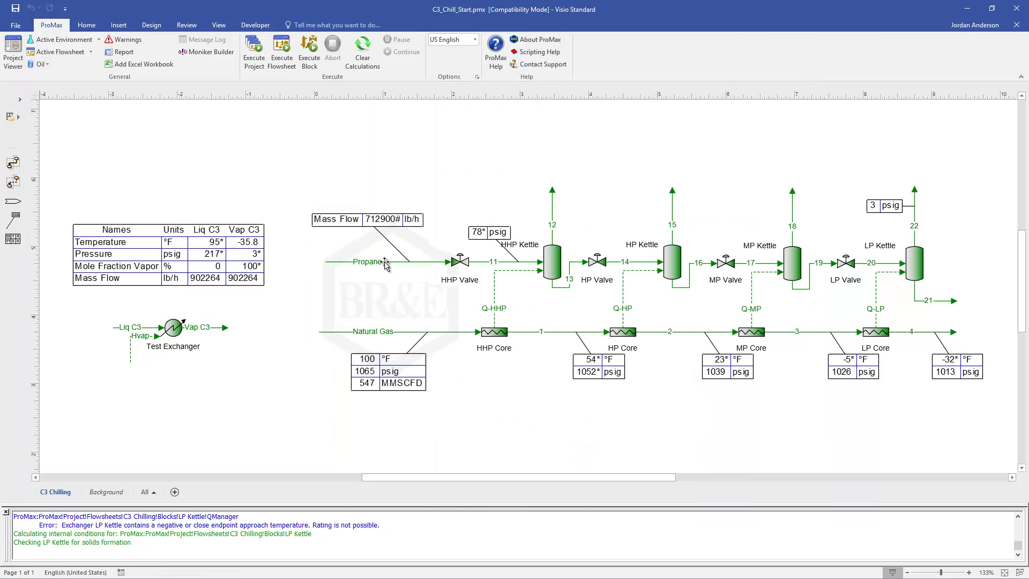
Check which properties the measured variables MFV, T22 and DewT22 reference in the Propane stream's C3 Flow solver
double_click(385, 262)
right_click(704, 302)
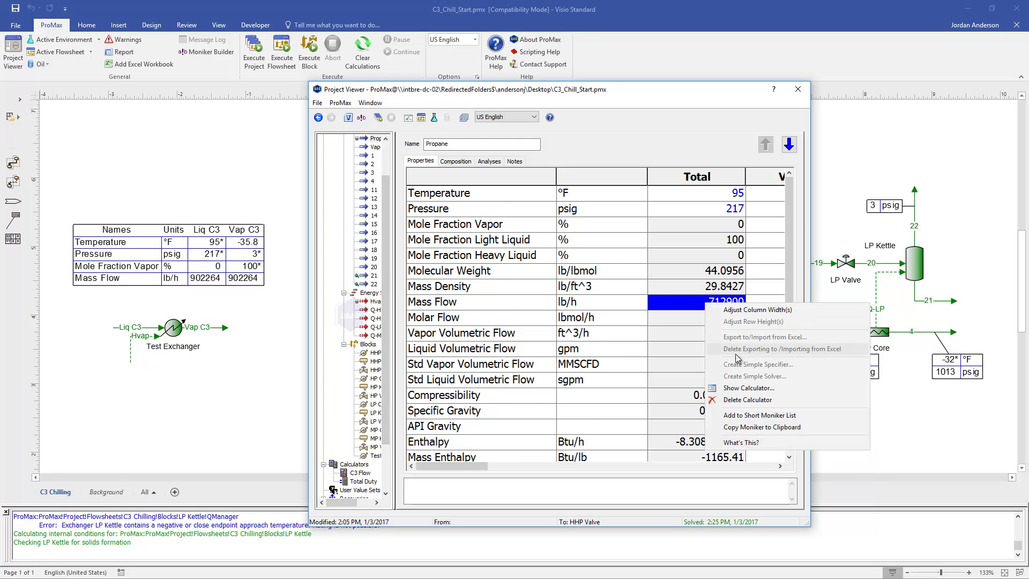
click(747, 387)
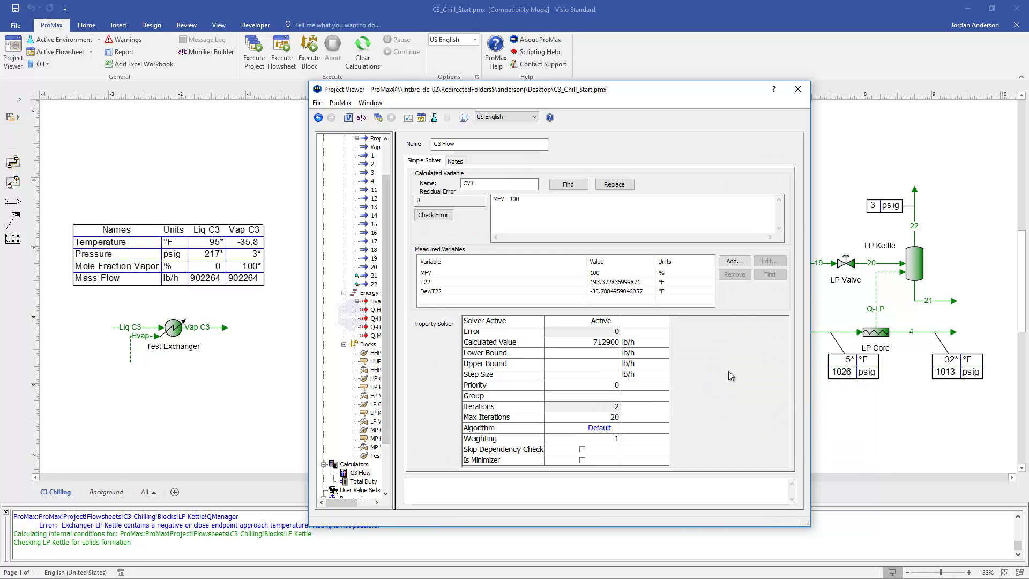
click(433, 273)
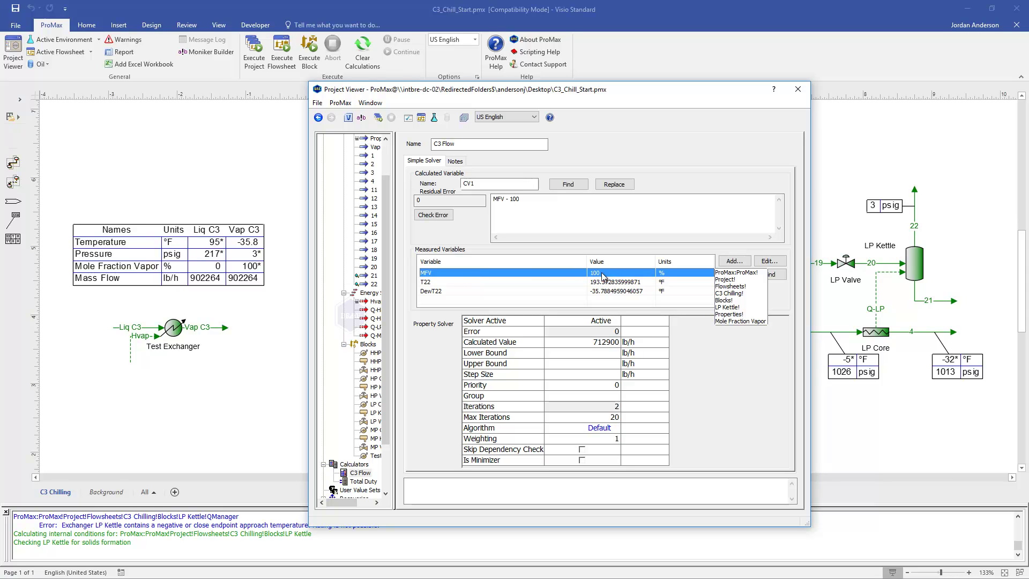
click(454, 283)
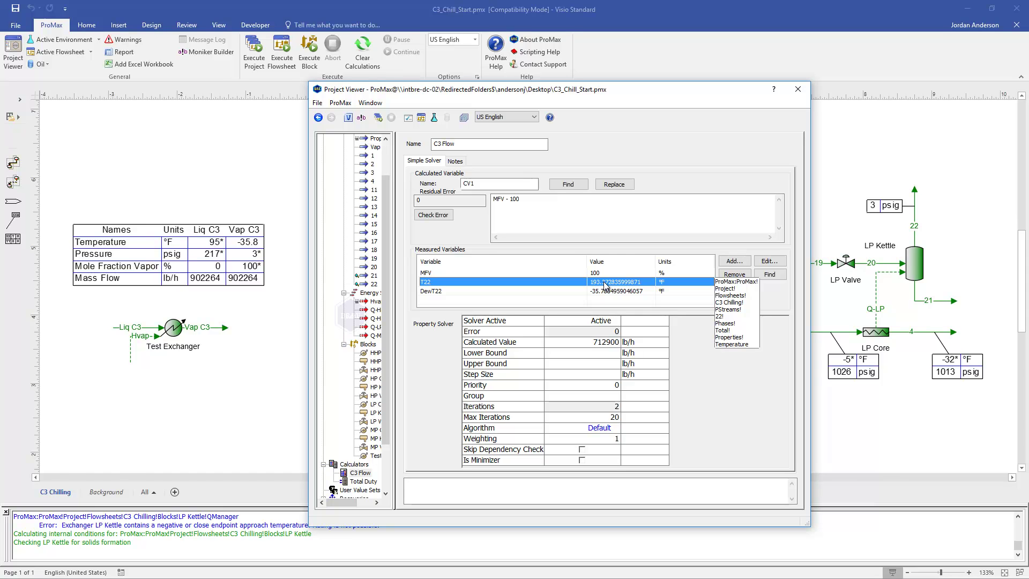
click(449, 292)
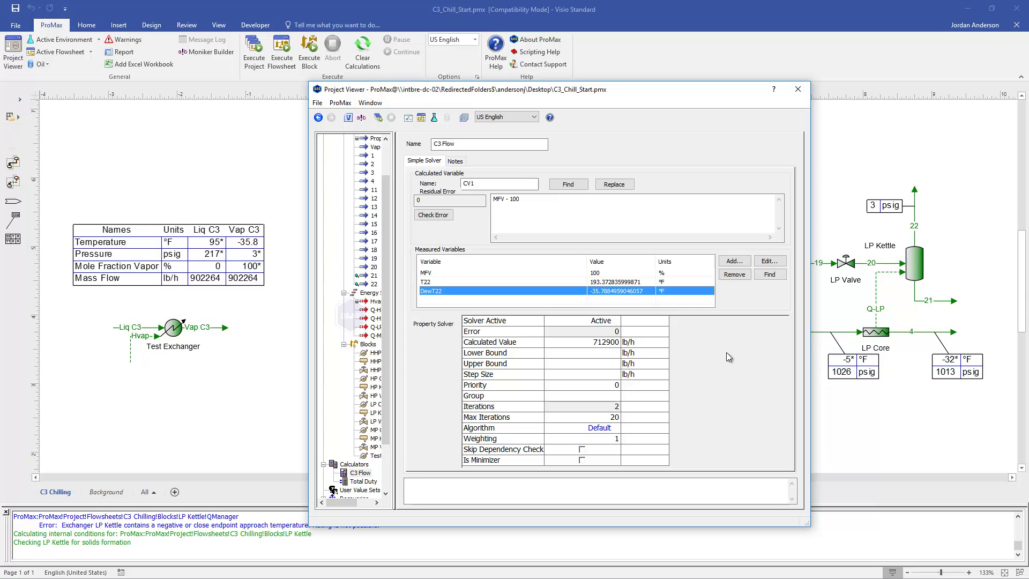
Make the C3 Flow residual error conditional, using "if (MFV < 100)" followed by "MFV - 100"
click(520, 211)
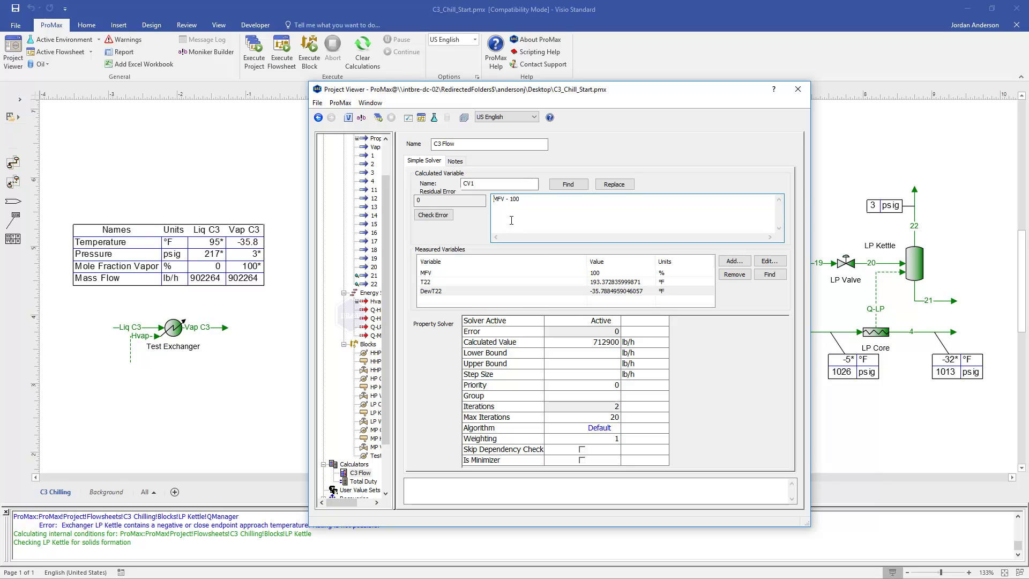
text(if ()
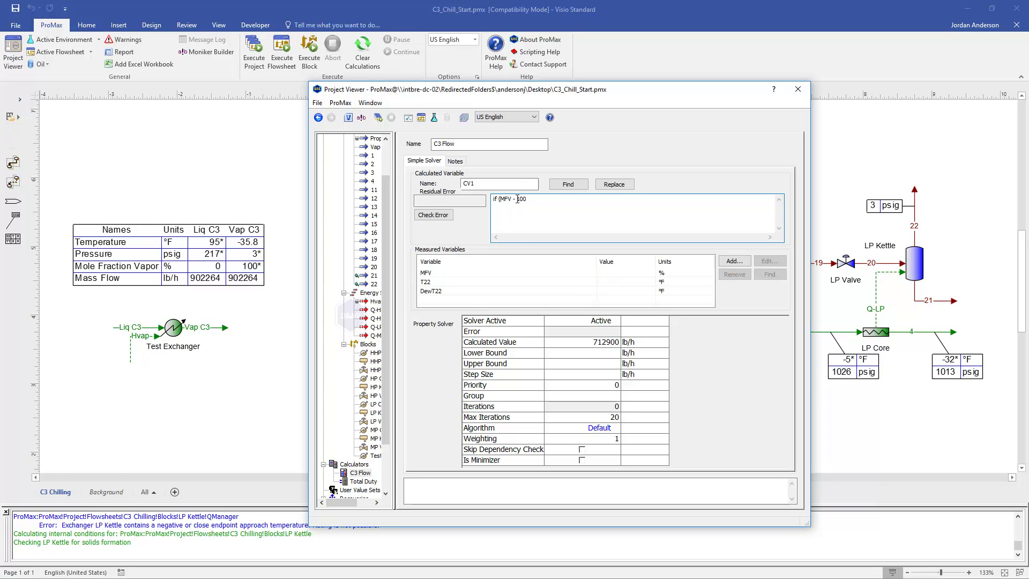
key(Right)
key(Right)
key(Right)
key(Right)
key(Right)
key(BackSpace)
text(<)
text(MFV)
text( - 100)
Add an else branch "T22 - DewT22" to the residual error and the opening comment "//If-else used to achieve 100% vapor at dew-point"
text(else)
key(Return)
text(T22 - DewT22)
key(Return)
text(lse used to achieve 100% vapor at dew-point)
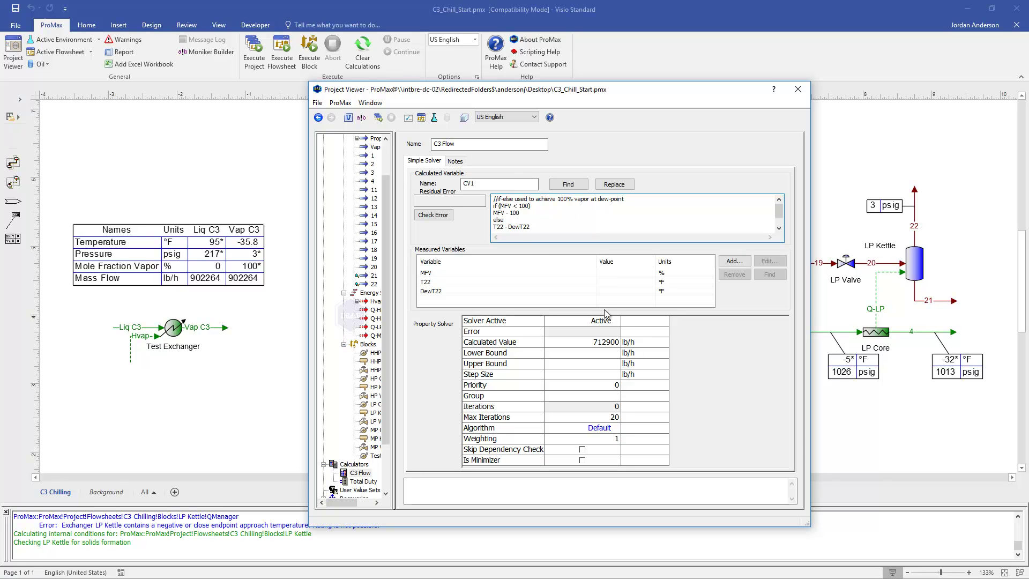
Set the C3 Flow solver's calculated value to 900000 lb/h as the initial guess and execute the project
click(597, 344)
text(900000)
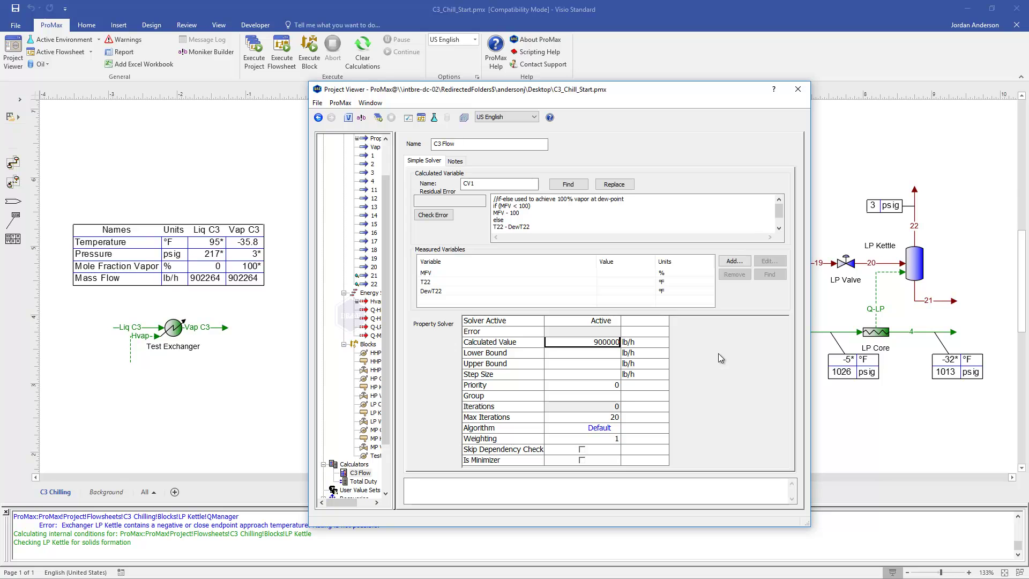
key(Return)
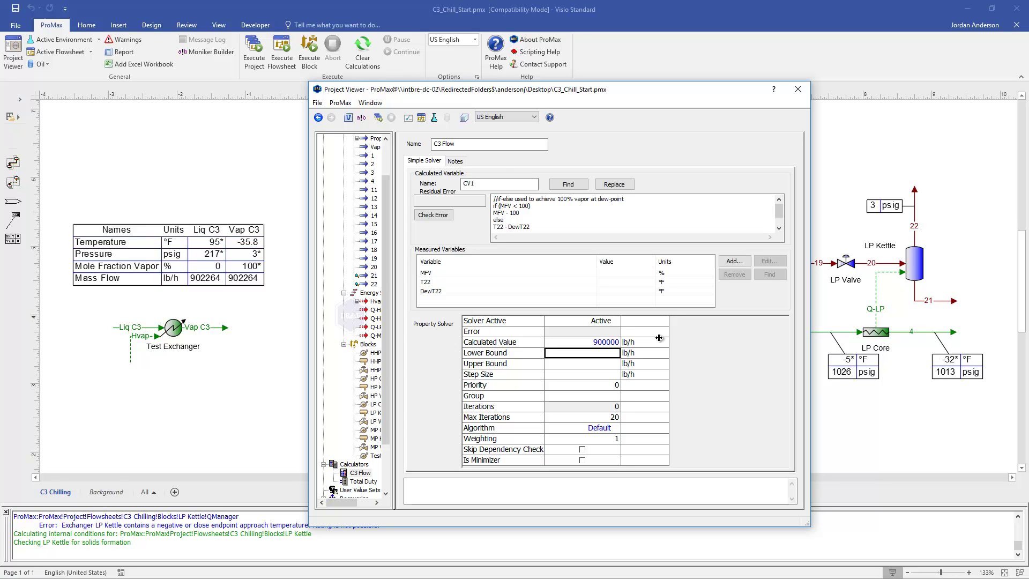
click(378, 117)
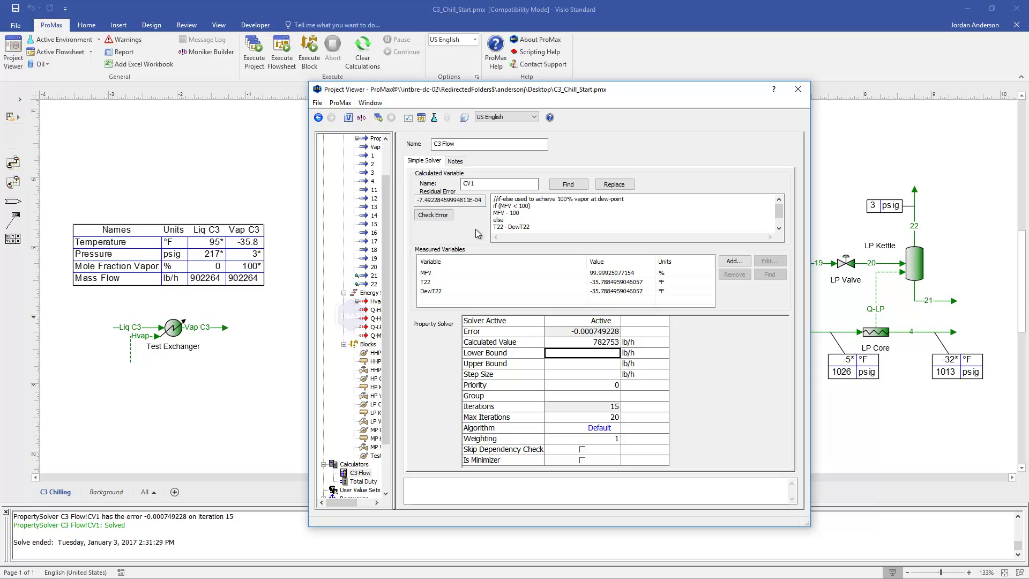
Change the C3 Flow property solver's algorithm to Golden Section
click(579, 428)
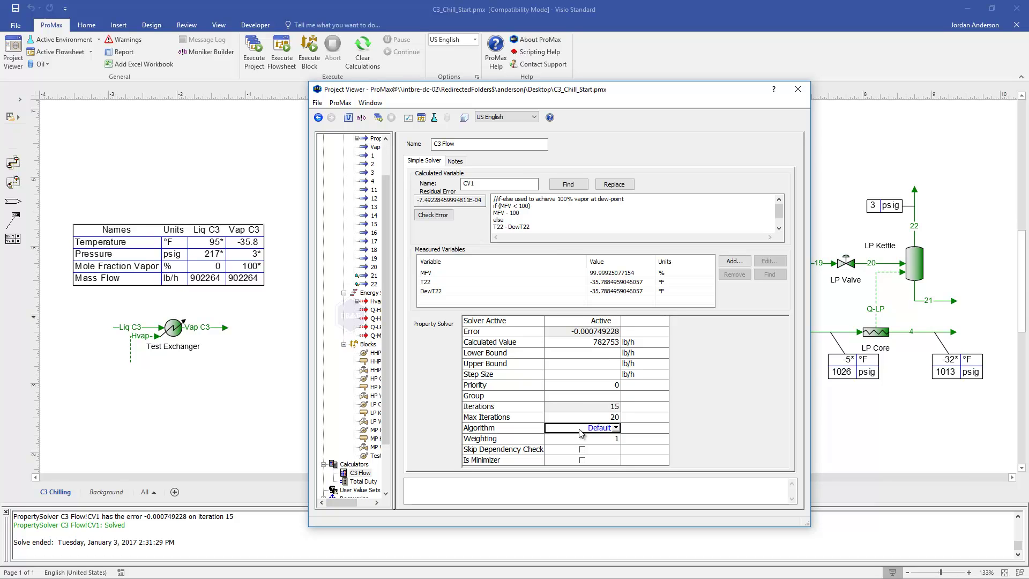
click(616, 428)
scroll(619, 455, down, 2)
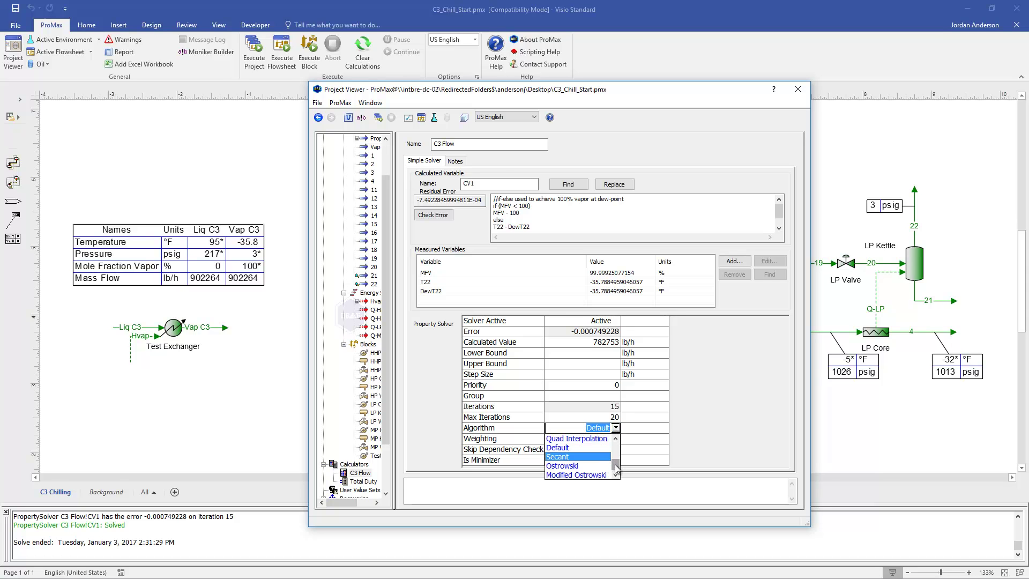
click(616, 439)
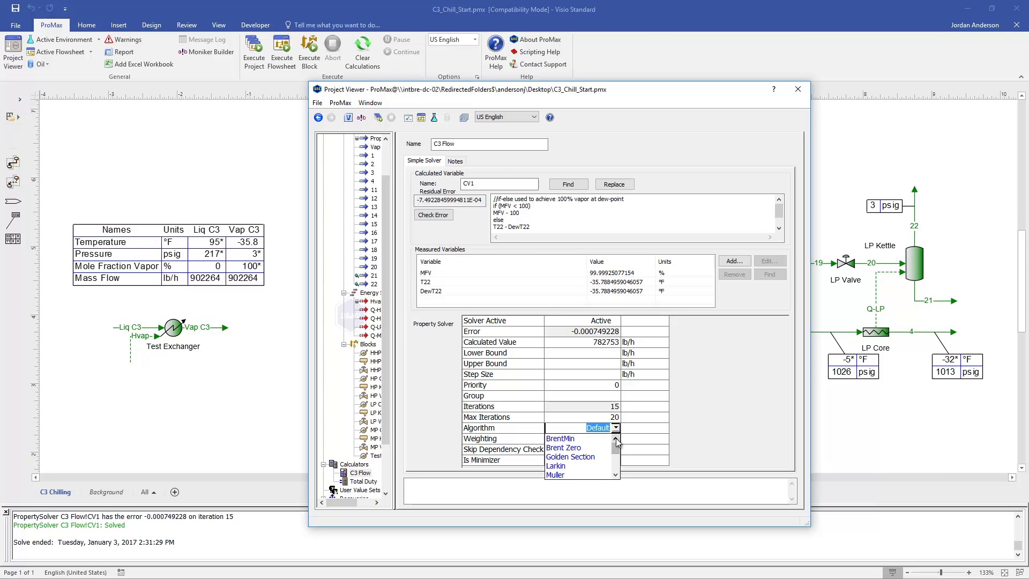
click(588, 460)
key(Return)
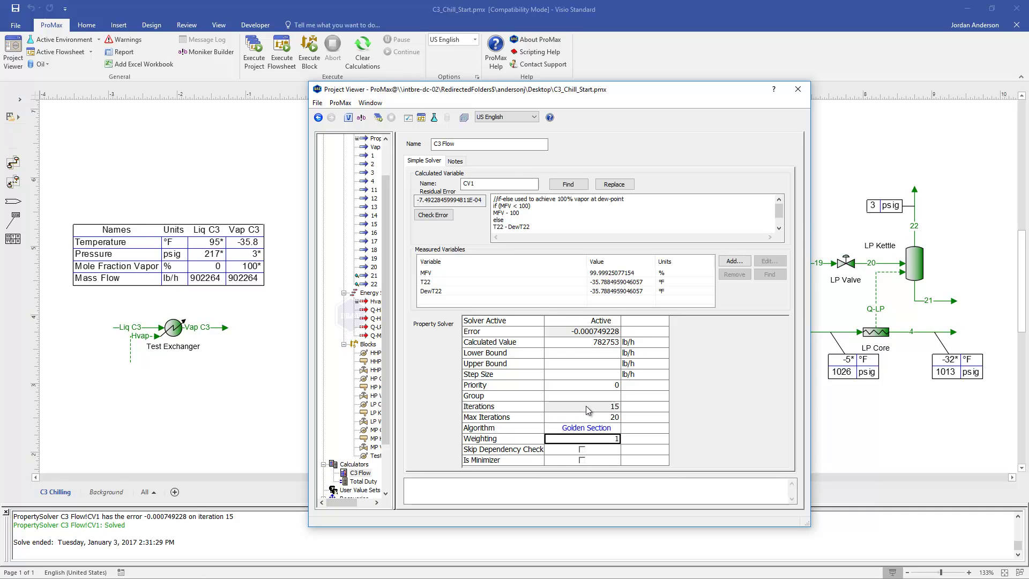
Execute the project again with the C3 Flow step size set to 90000 lb/h and the calculated value reset to 900000 lb/h
click(583, 375)
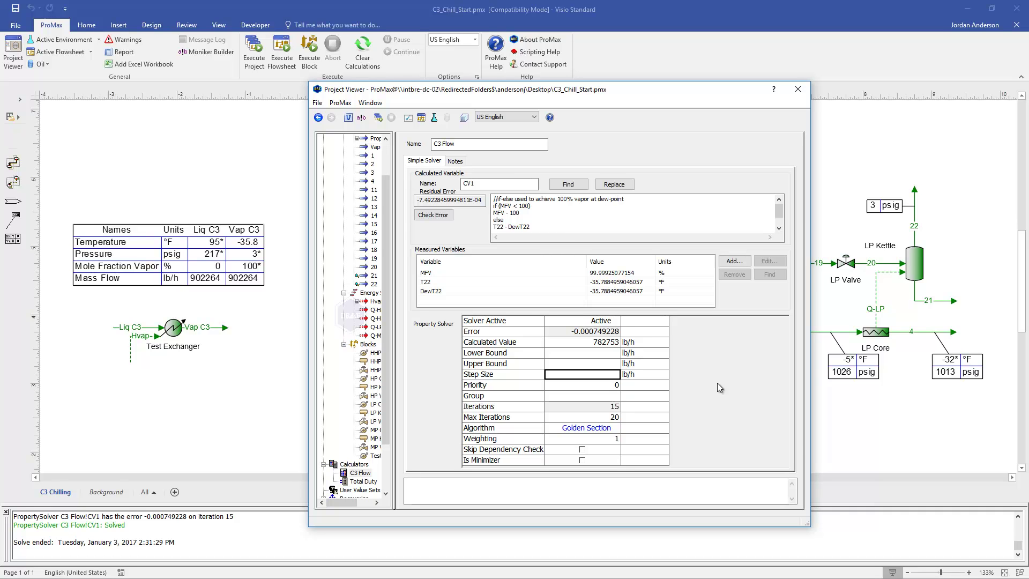
text(90000)
key(Return)
click(595, 343)
text(900000)
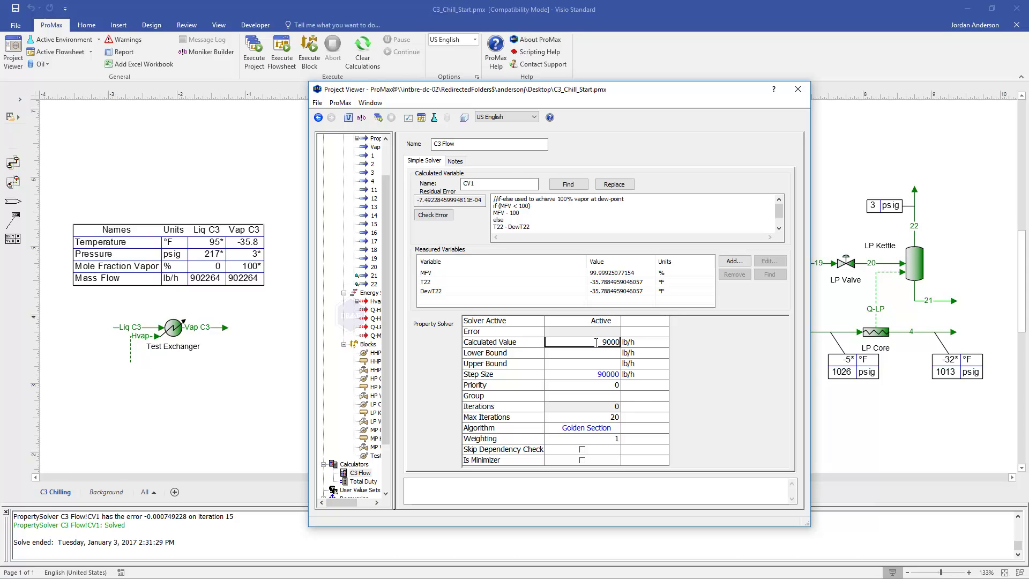
key(Return)
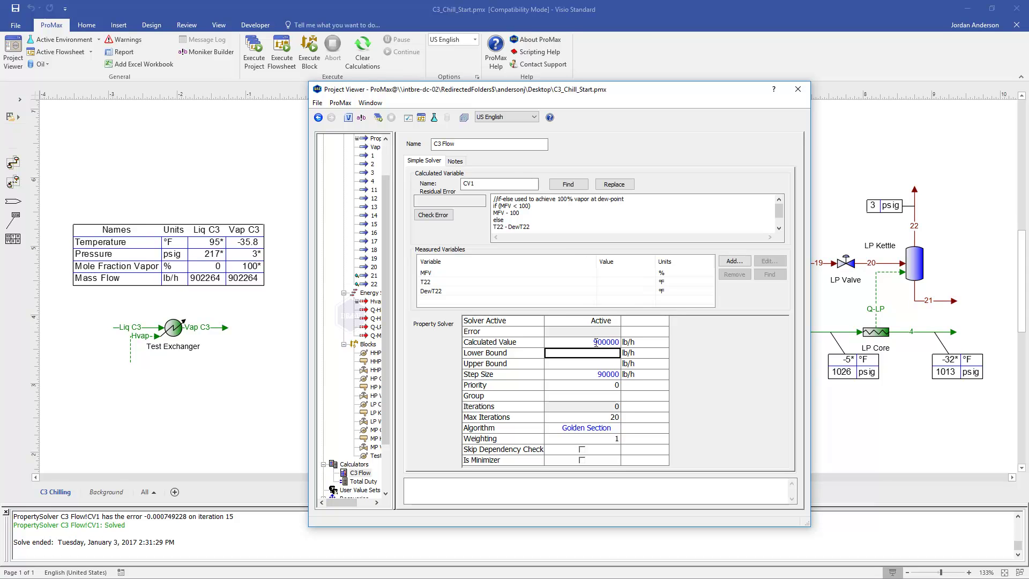
click(377, 117)
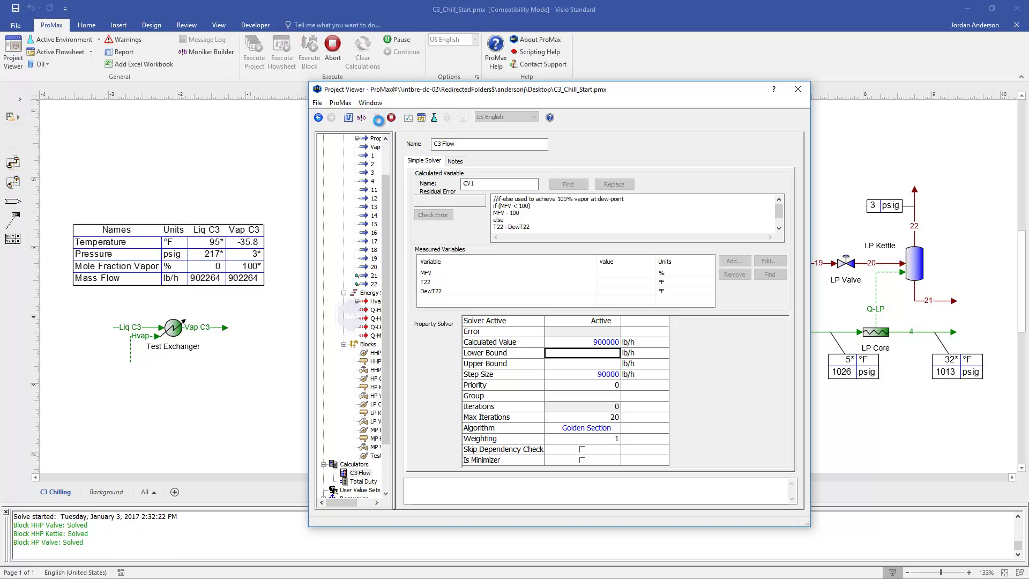